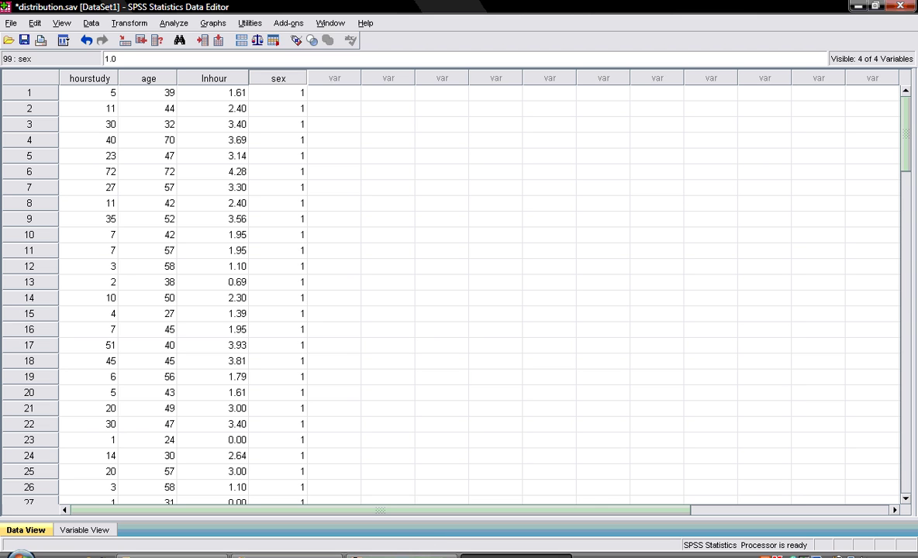
# - Save distribution.sav with Ctrl+S, logging the save command, and go back to the Data Editor
pyautogui.hotkey('ctrl', 's')
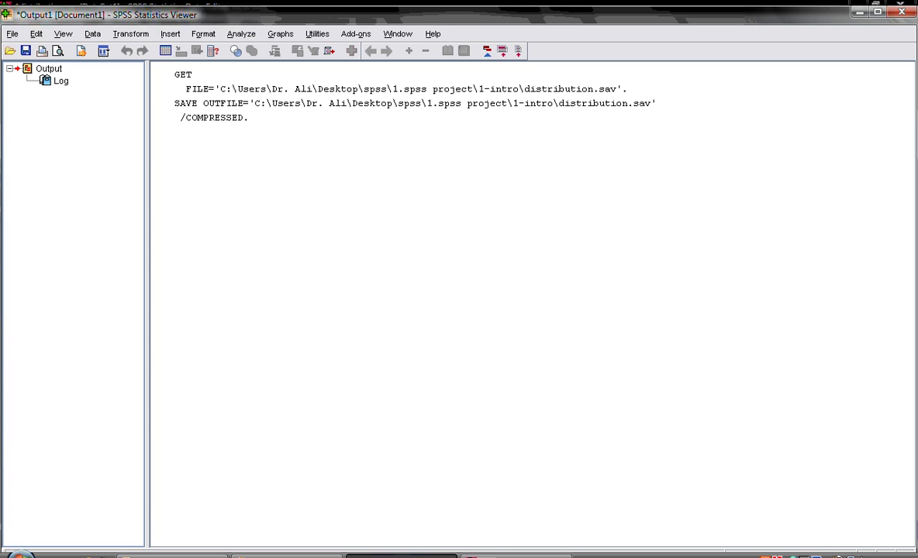
pyautogui.hotkey('alt', 'Tab')
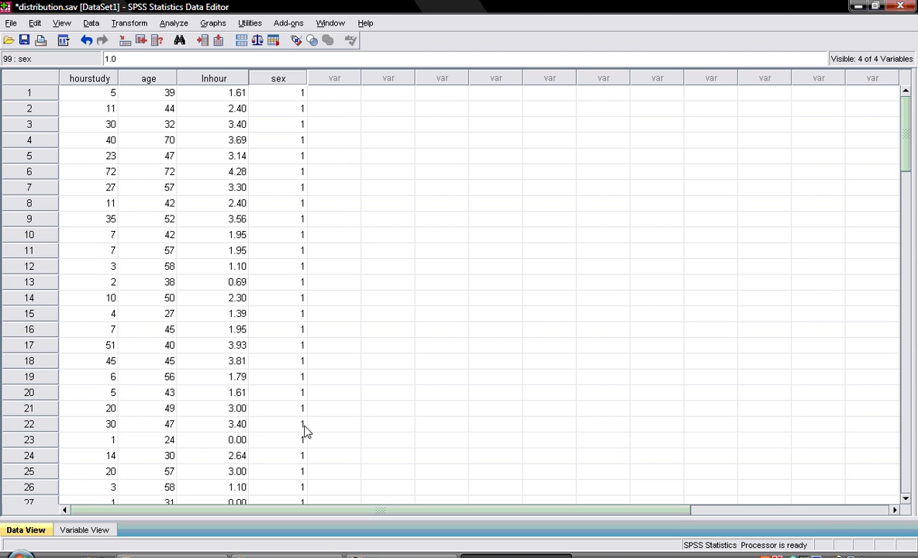
pyautogui.hotkey('ctrl', 's')
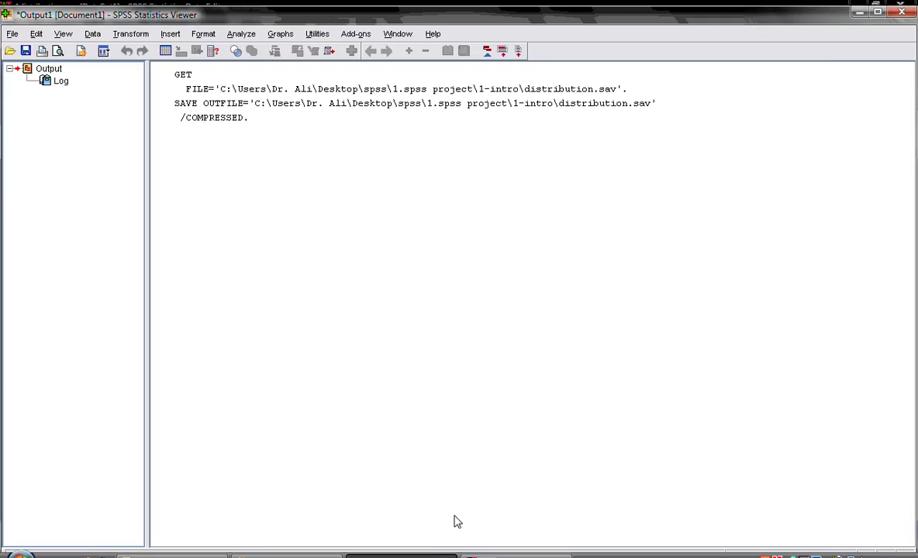
pyautogui.hotkey('alt', 'Tab')
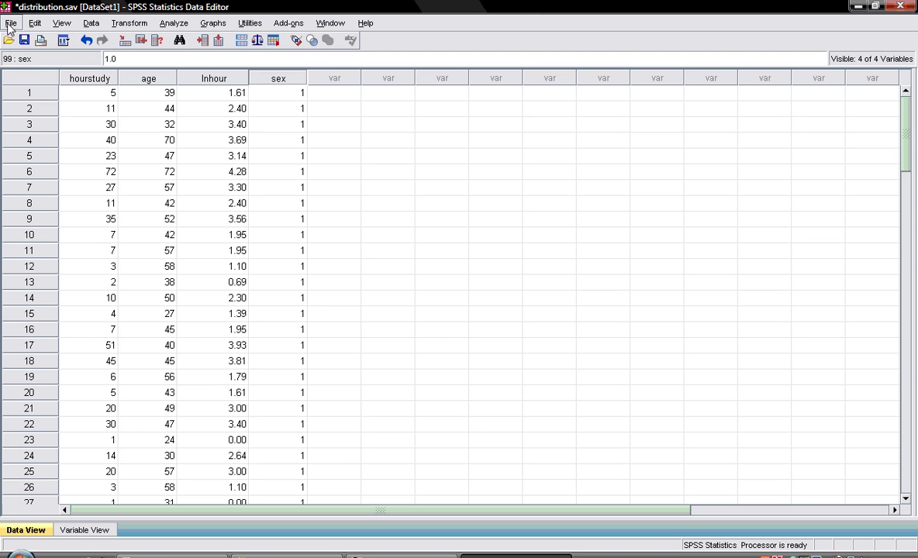
pyautogui.click(11, 25)
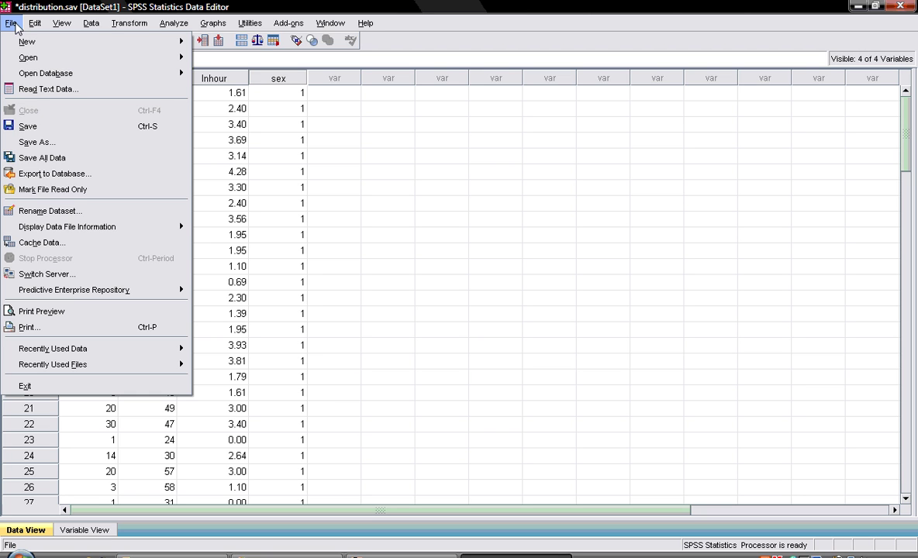
pyautogui.moveTo(27, 45)
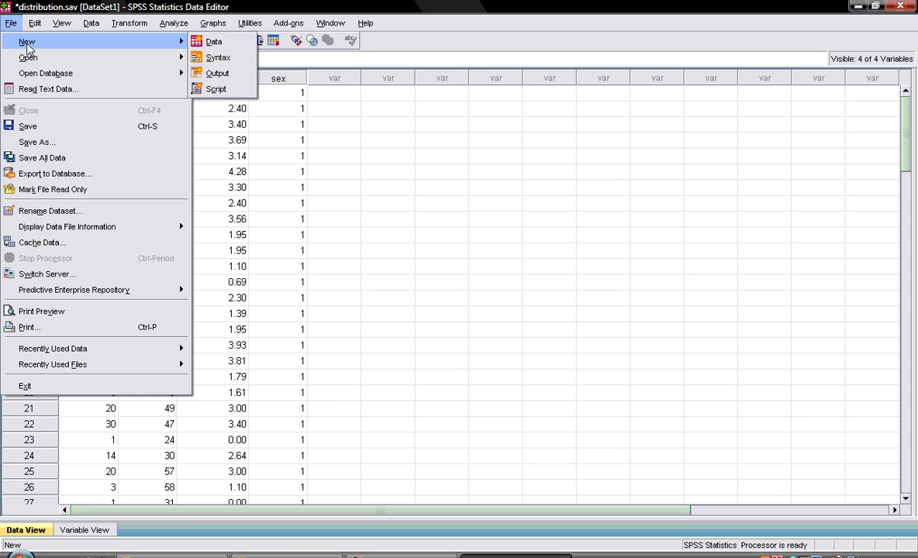
pyautogui.click(42, 143)
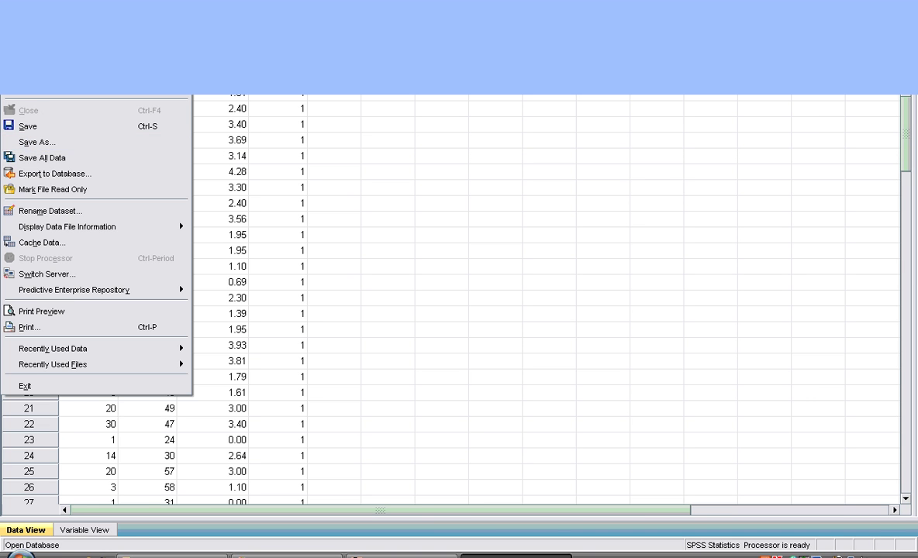
pyautogui.moveTo(33, 30)
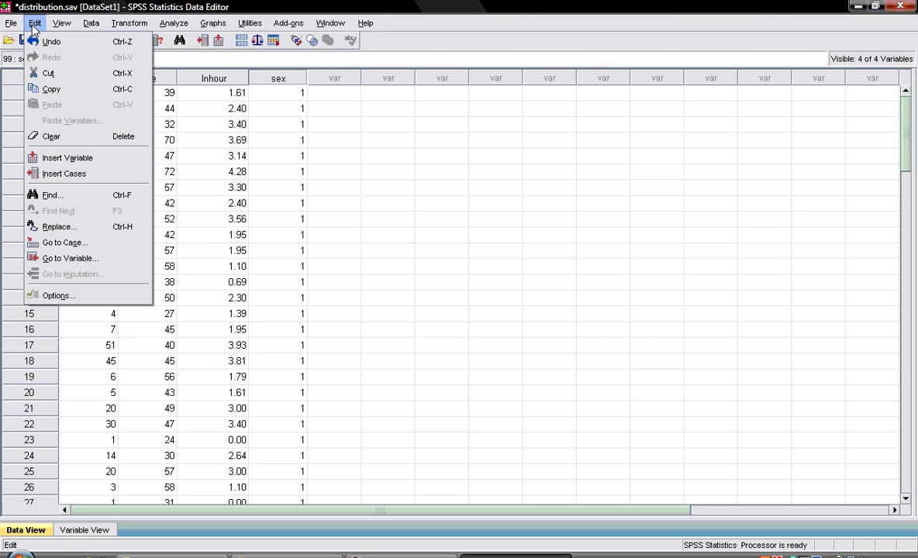
pyautogui.click(33, 29)
pyautogui.click(33, 28)
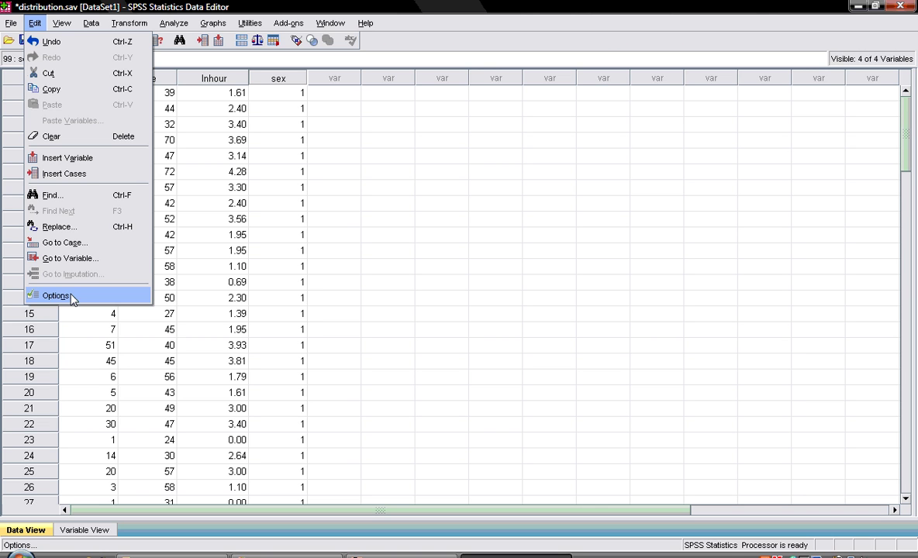
pyautogui.click(62, 24)
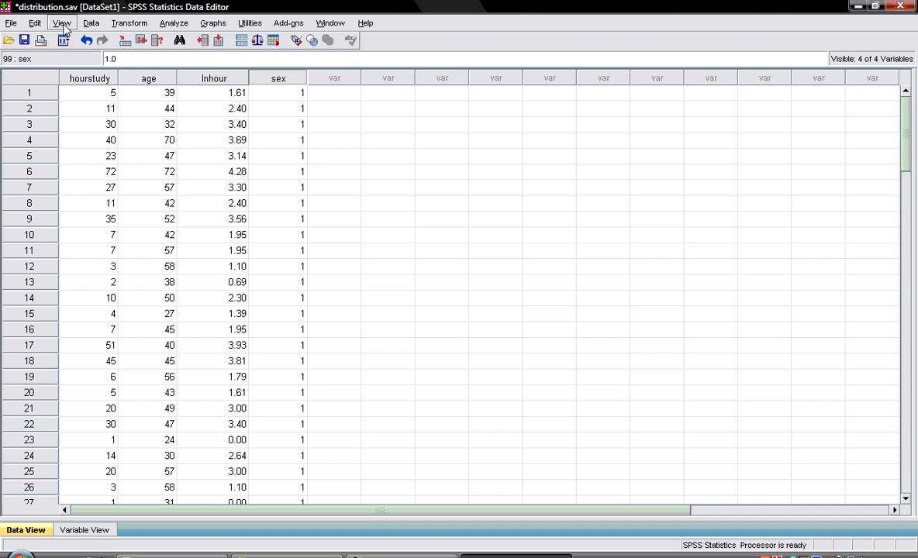
pyautogui.click(62, 23)
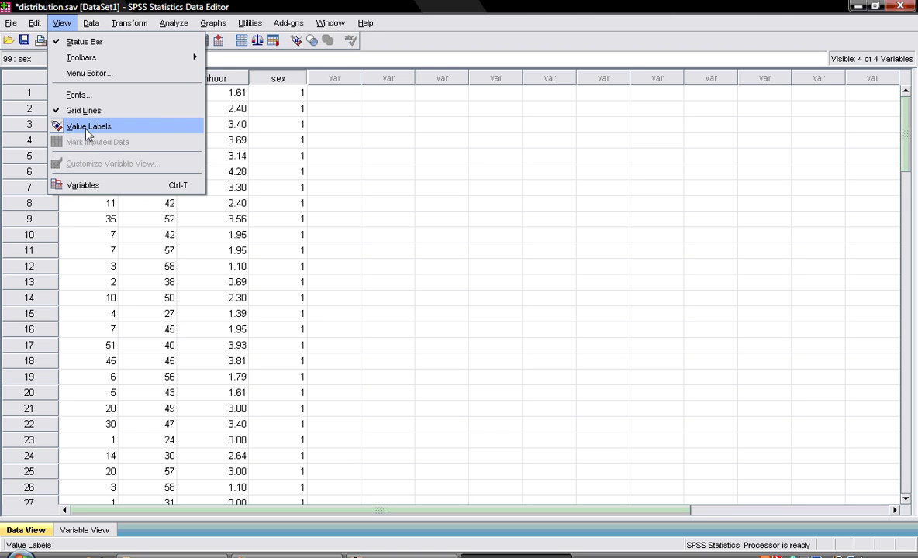
pyautogui.click(86, 128)
pyautogui.click(86, 129)
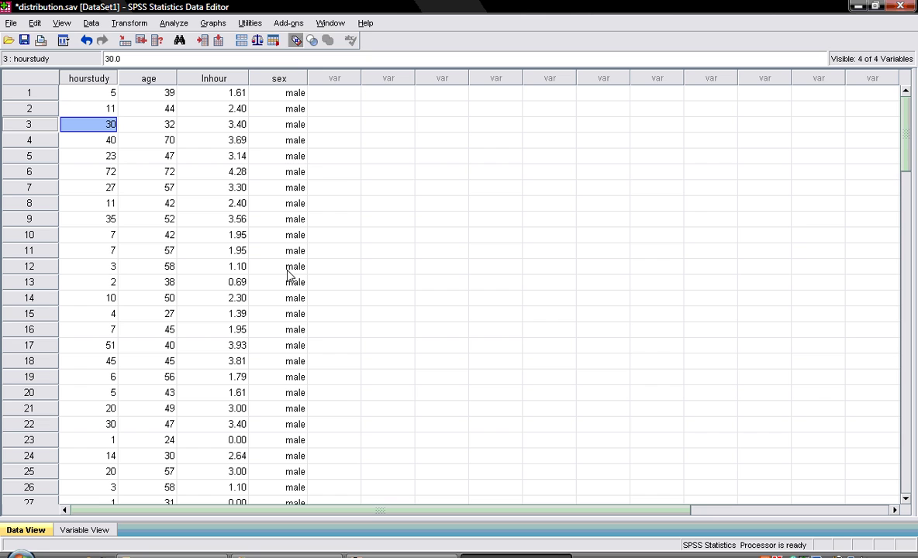
pyautogui.click(295, 40)
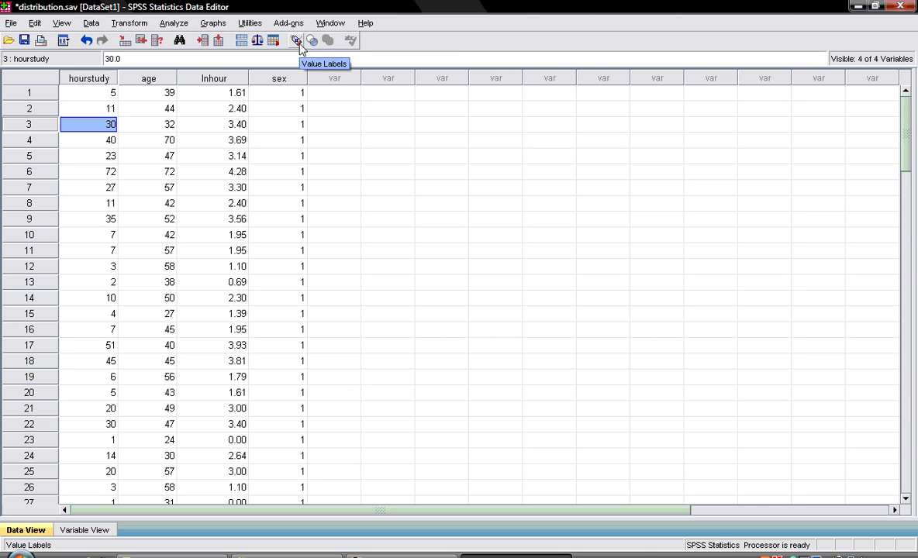
pyautogui.click(91, 24)
pyautogui.click(92, 24)
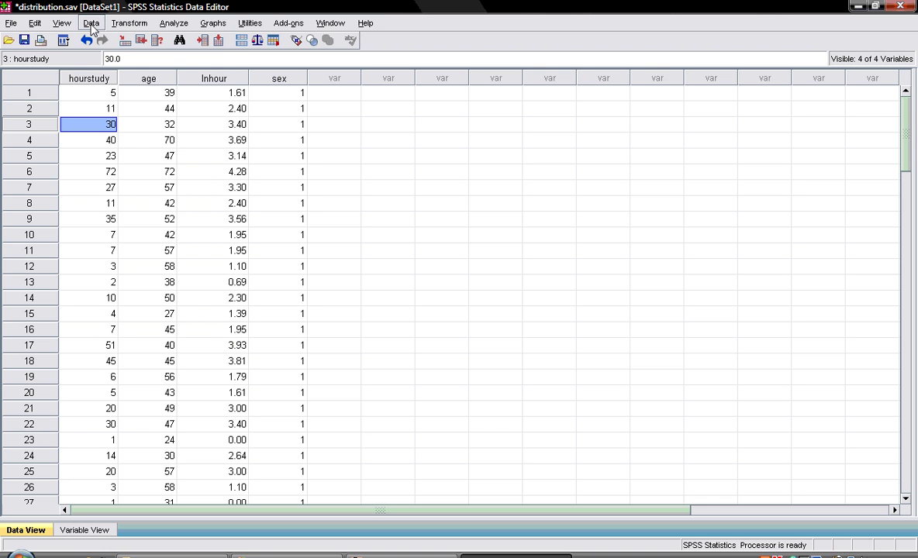
pyautogui.click(92, 24)
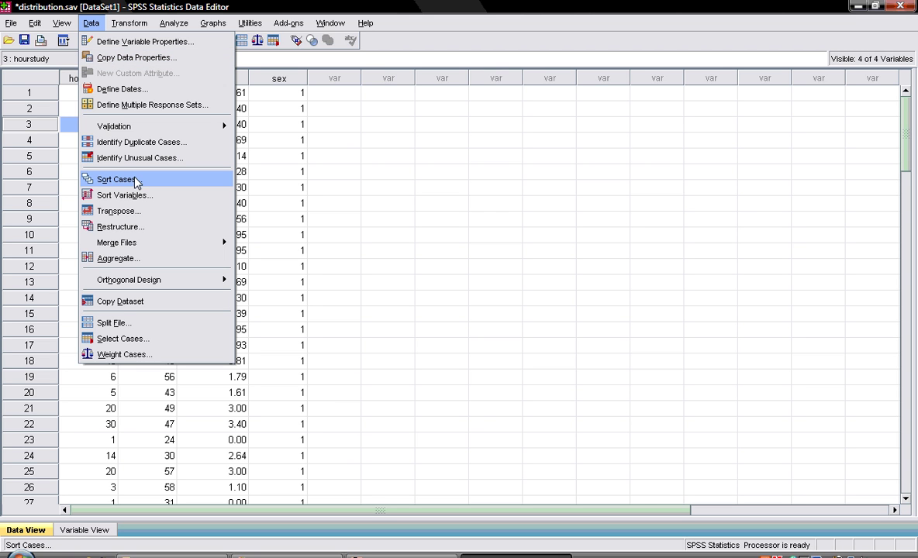
pyautogui.click(135, 179)
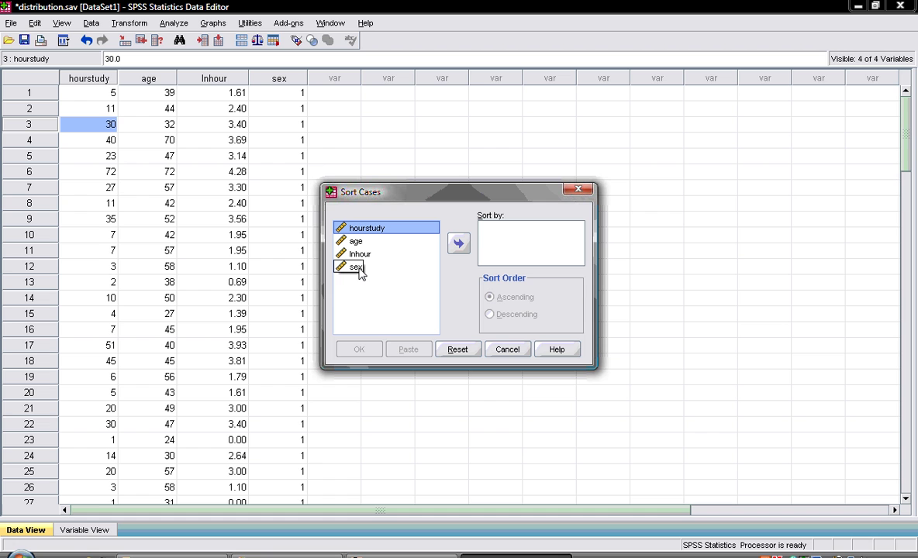
pyautogui.click(508, 349)
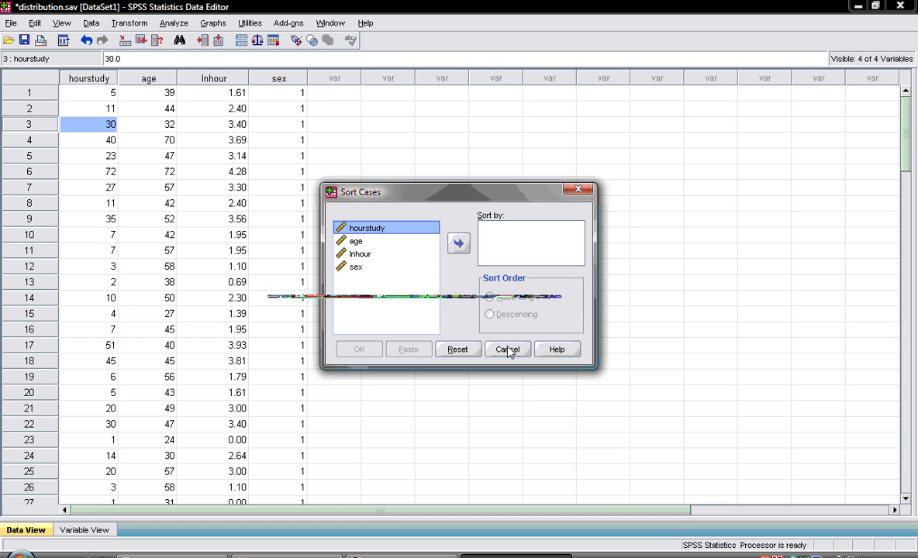
pyautogui.click(89, 23)
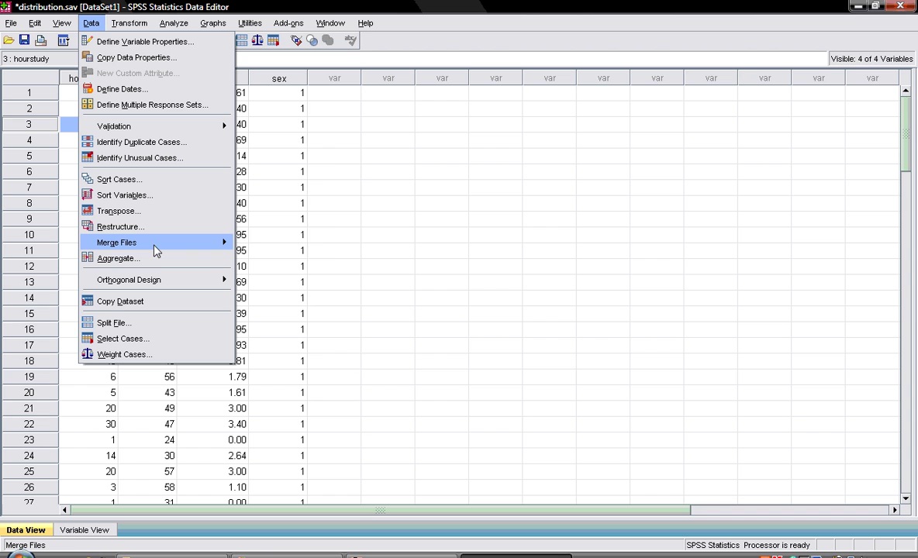
pyautogui.moveTo(154, 246)
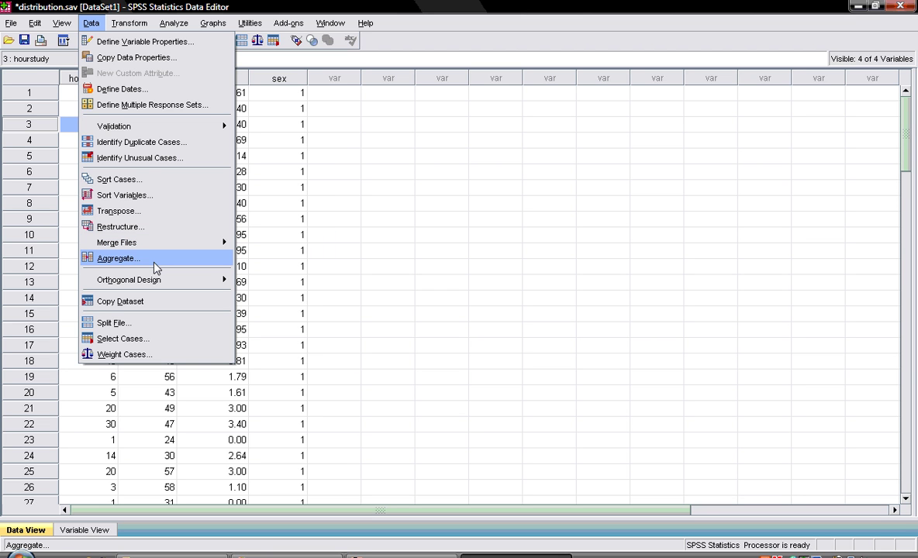
pyautogui.moveTo(183, 245)
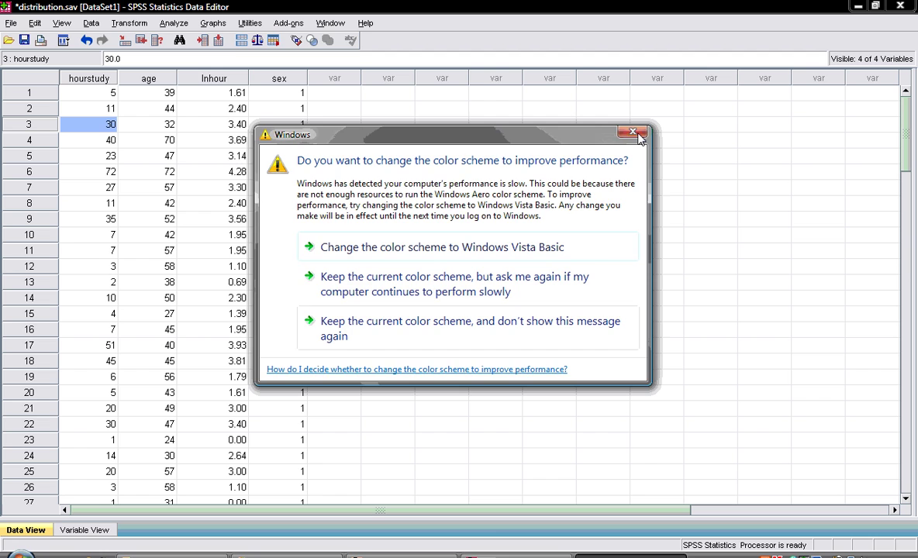
pyautogui.click(639, 136)
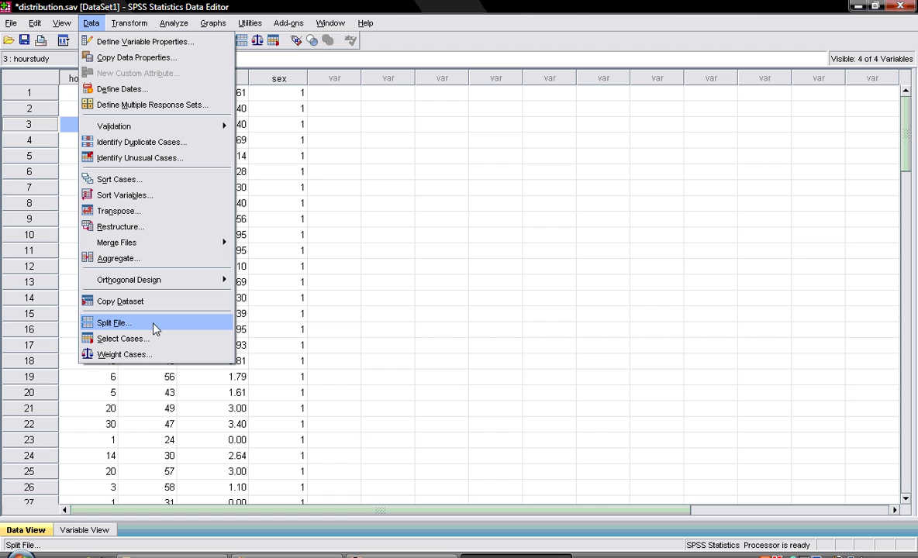
# - Split the file by sex with output organized by groups, then go back to the Data Editor
pyautogui.click(154, 329)
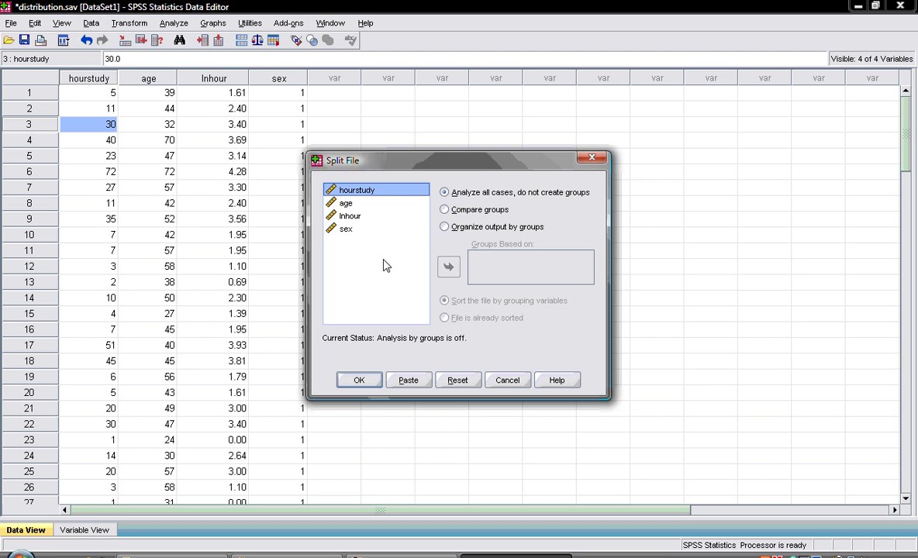
pyautogui.click(346, 229)
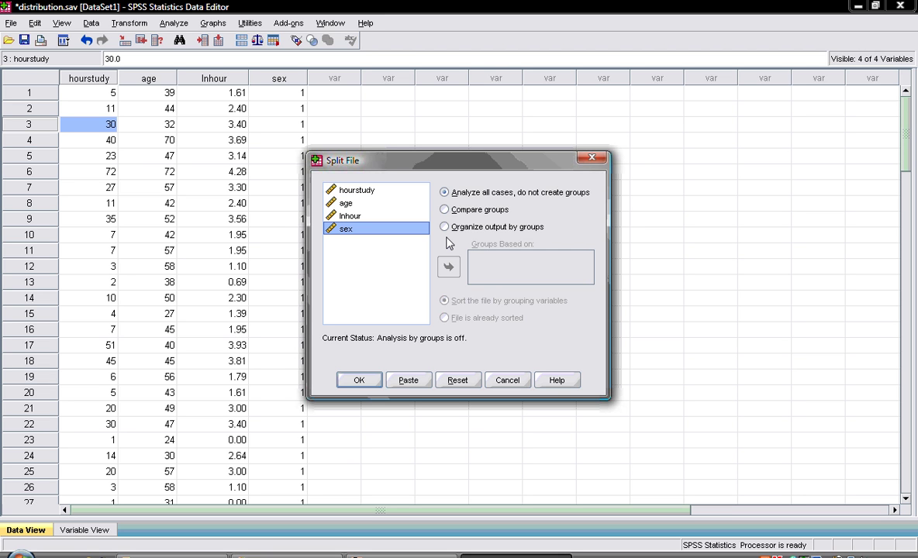
pyautogui.click(444, 226)
pyautogui.click(448, 267)
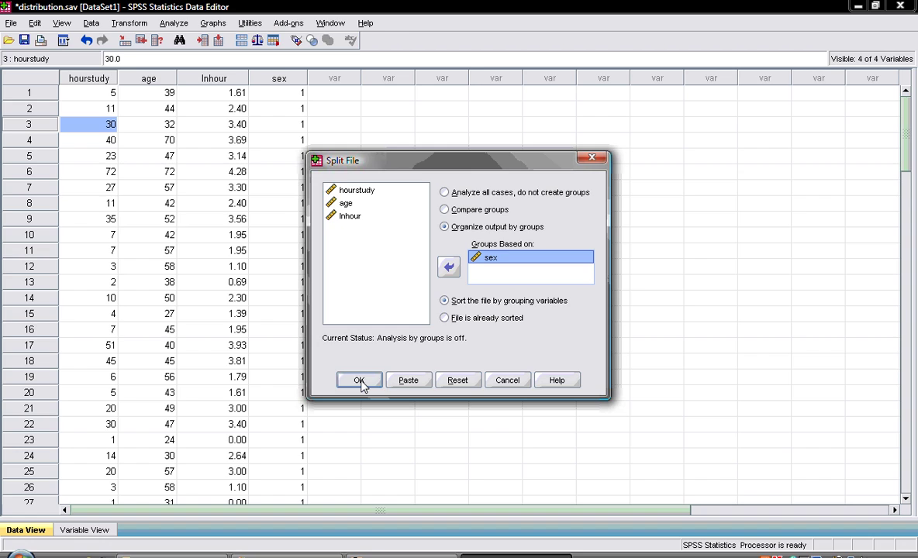
pyautogui.click(359, 380)
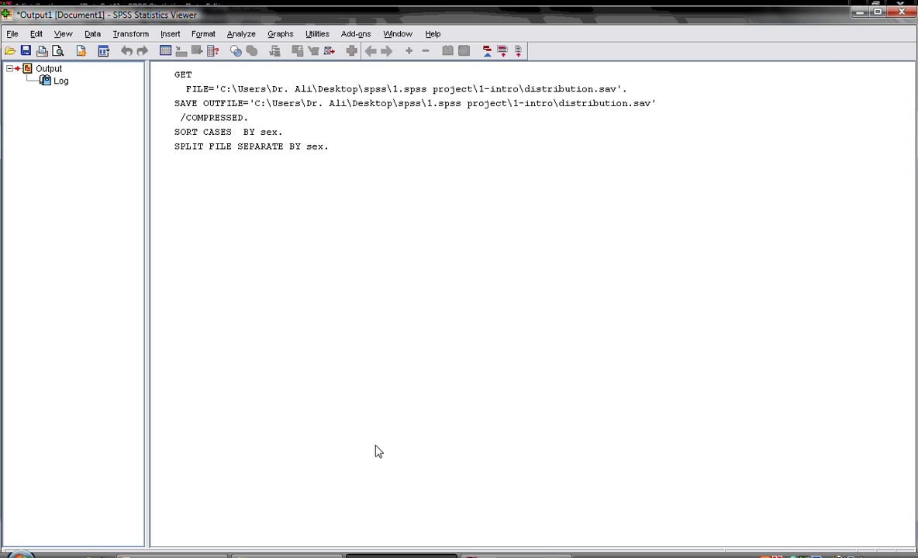
pyautogui.hotkey('alt', 'Tab')
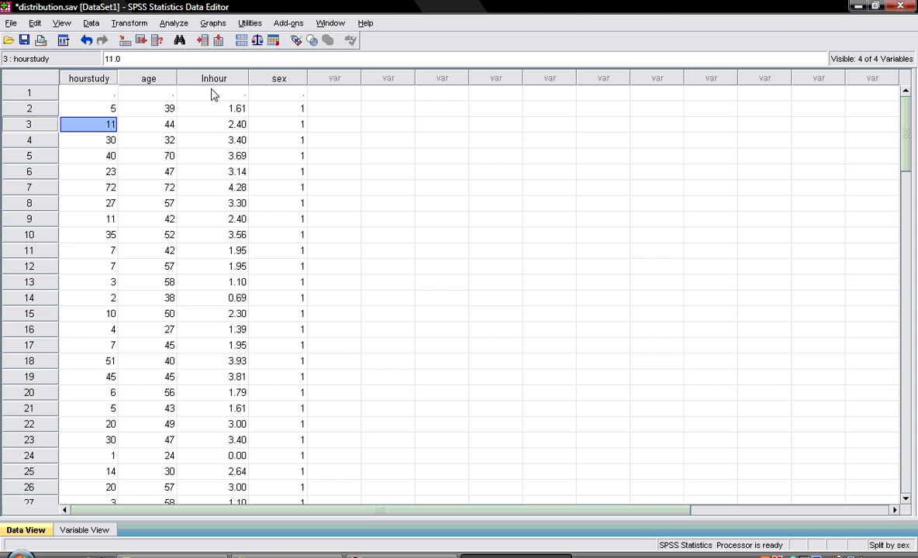
# - Run Frequencies on age requesting mean and standard deviation, split by sex
pyautogui.click(179, 27)
pyautogui.moveTo(245, 66)
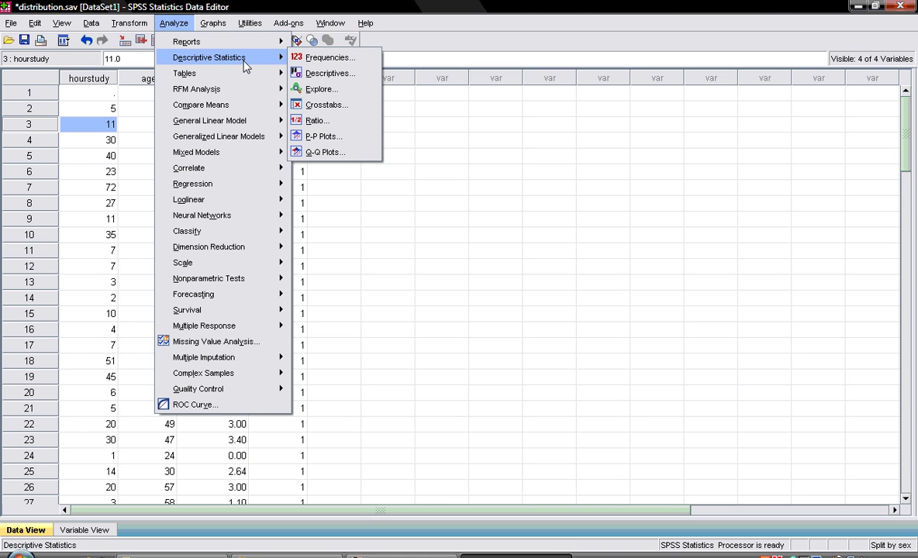
pyautogui.click(327, 60)
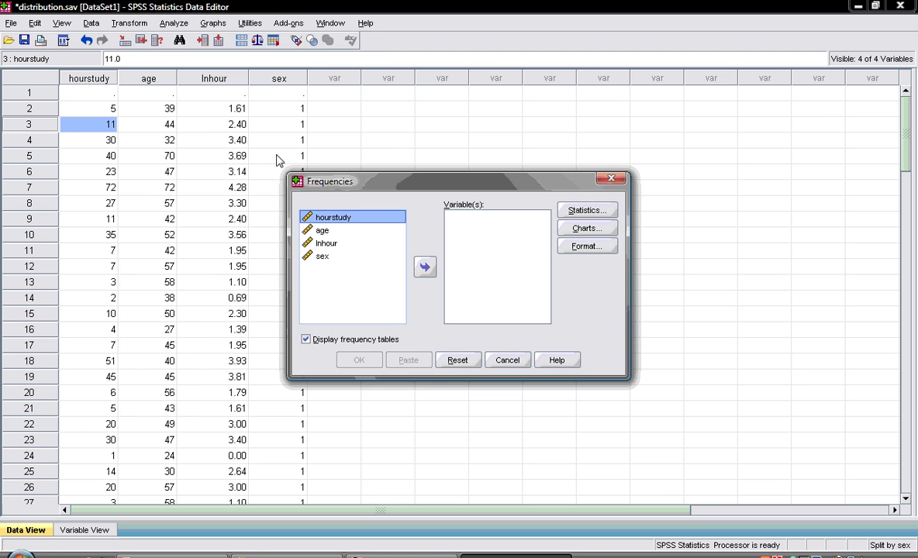
pyautogui.click(322, 231)
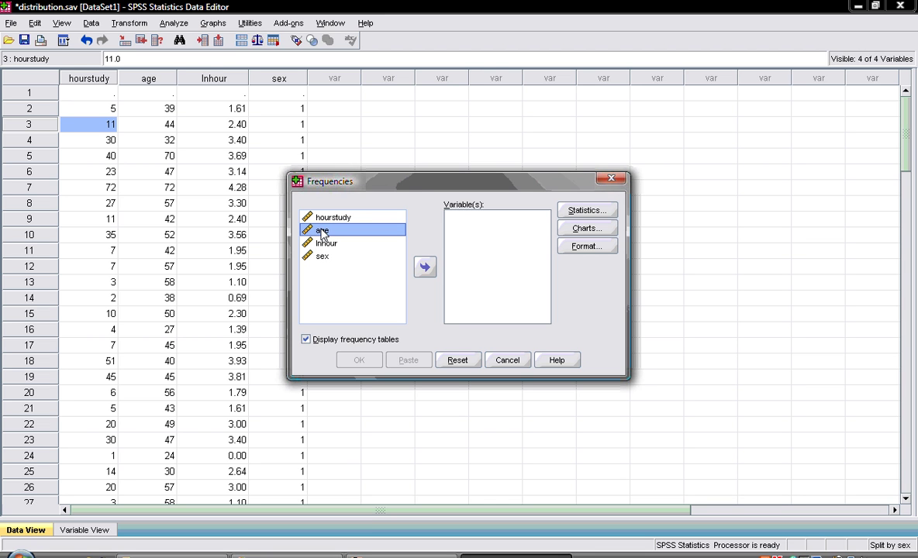
pyautogui.click(423, 269)
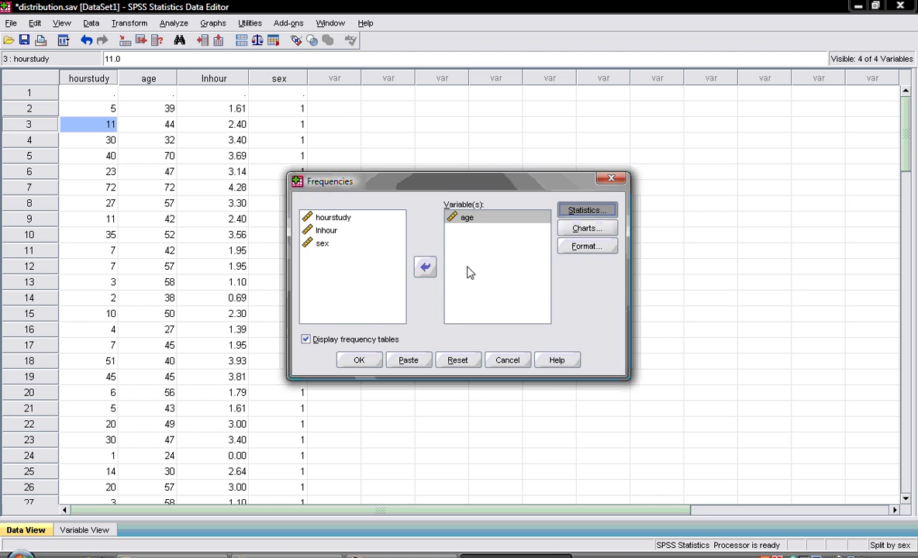
pyautogui.hotkey('alt', 's')
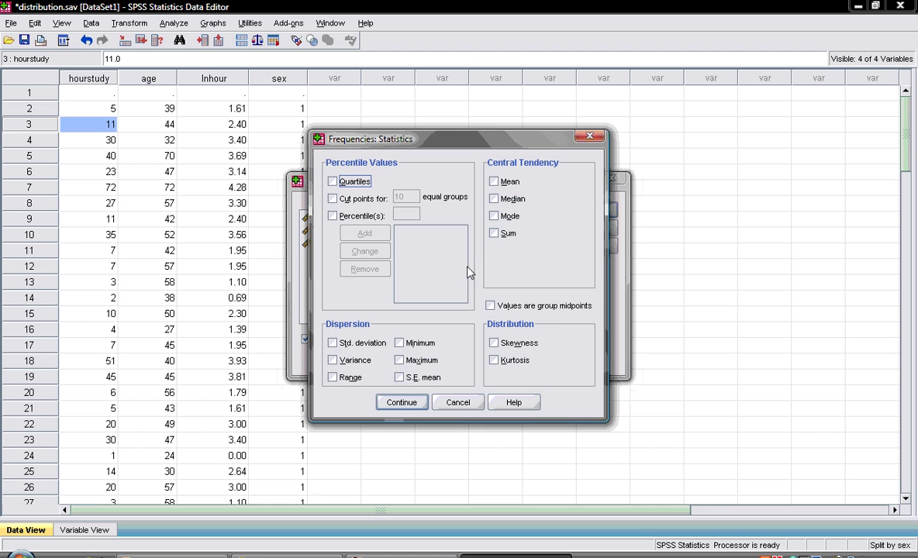
pyautogui.click(493, 183)
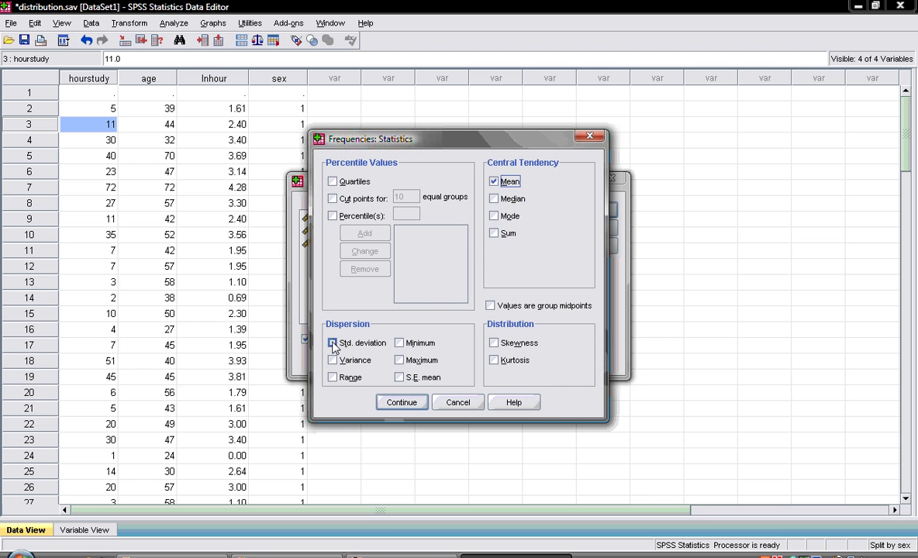
pyautogui.click(401, 402)
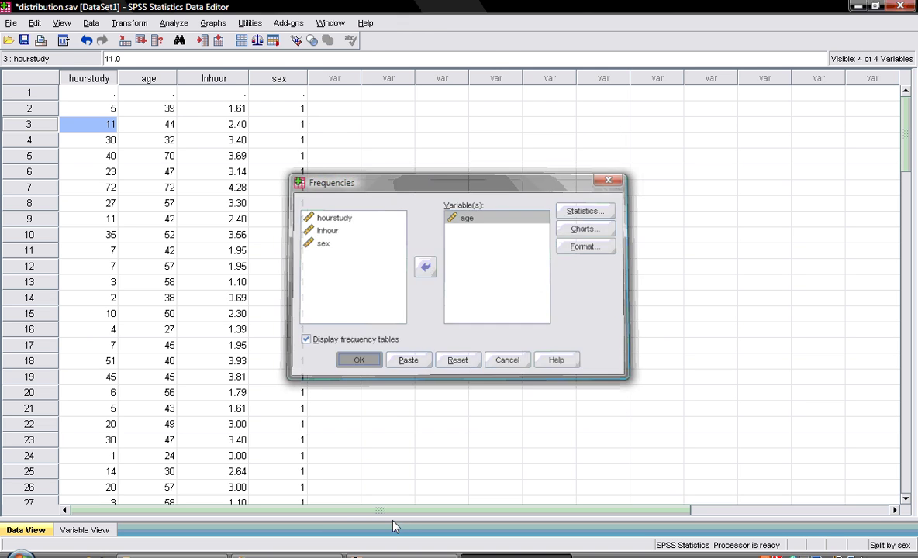
pyautogui.click(361, 359)
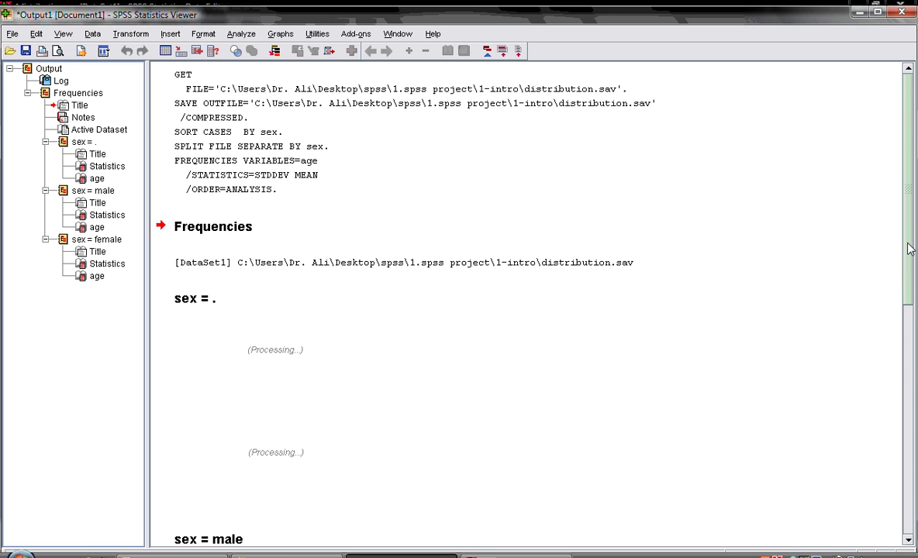
# - Scroll down the Output Viewer to review the per-sex age frequency tables
pyautogui.moveTo(911, 248); pyautogui.dragTo(908, 453)
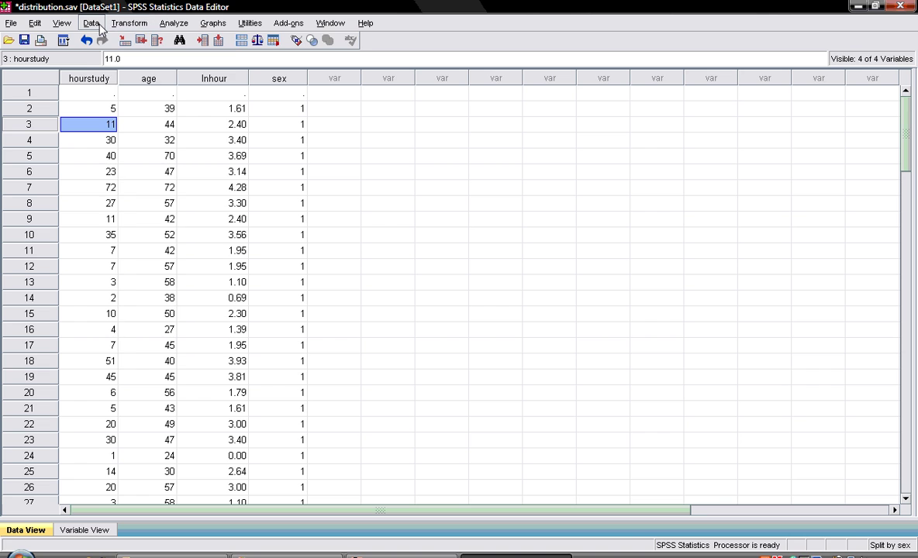
# - Clear the grouping variables in Split File and set it to analyze all cases without groups
pyautogui.click(91, 23)
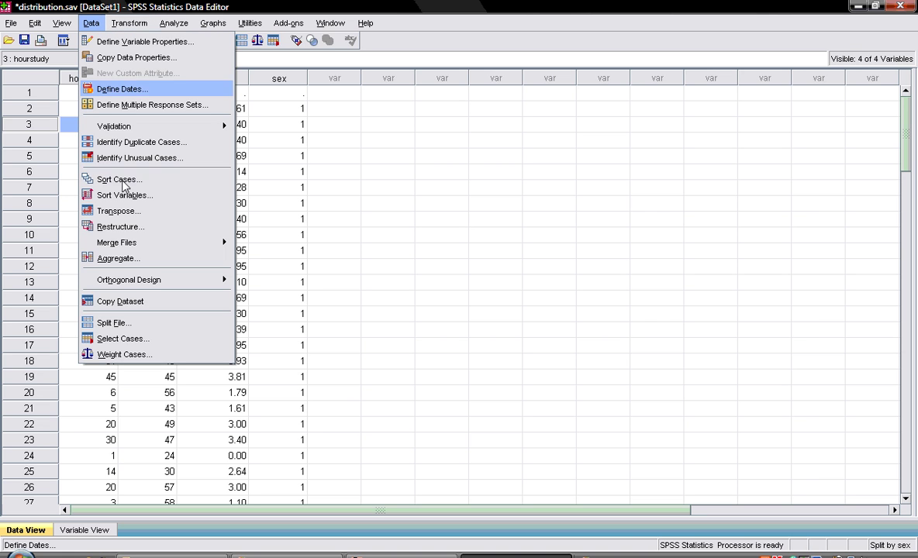
pyautogui.click(116, 322)
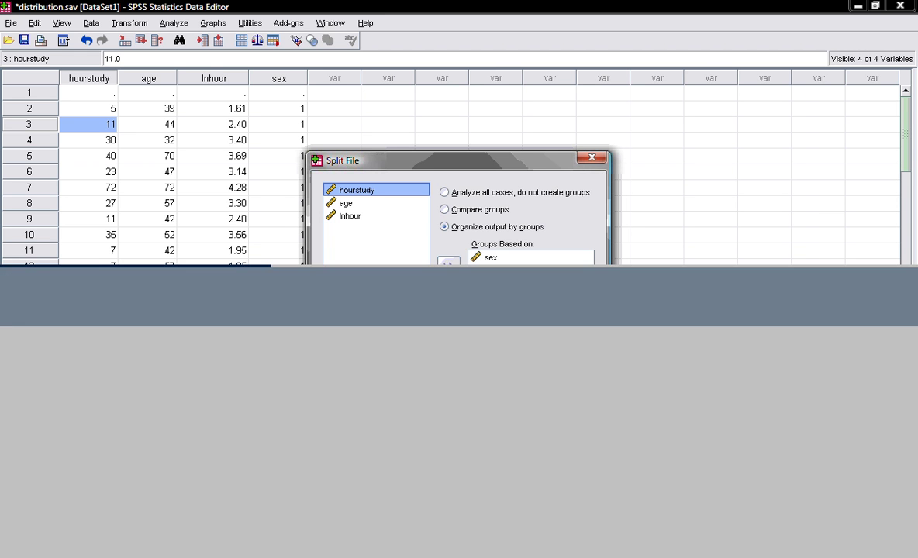
pyautogui.click(449, 270)
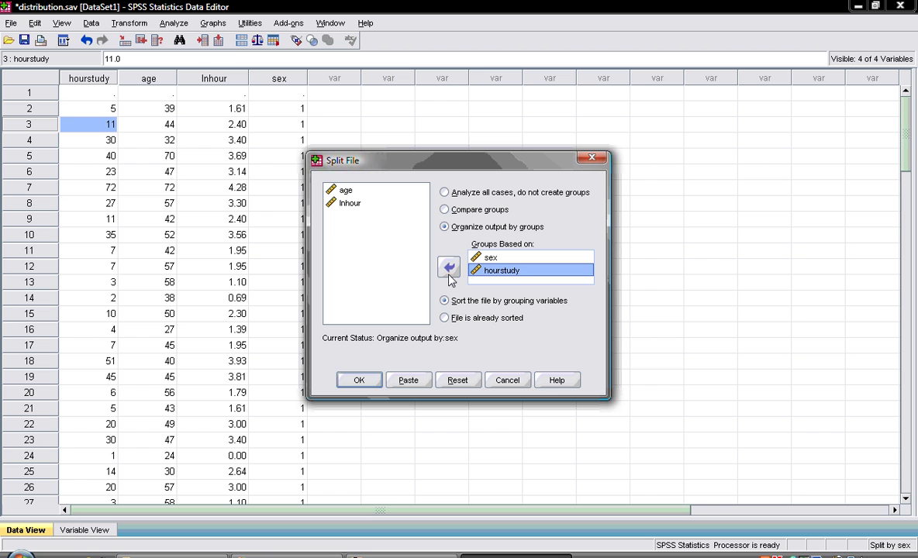
pyautogui.click(449, 271)
pyautogui.click(449, 271)
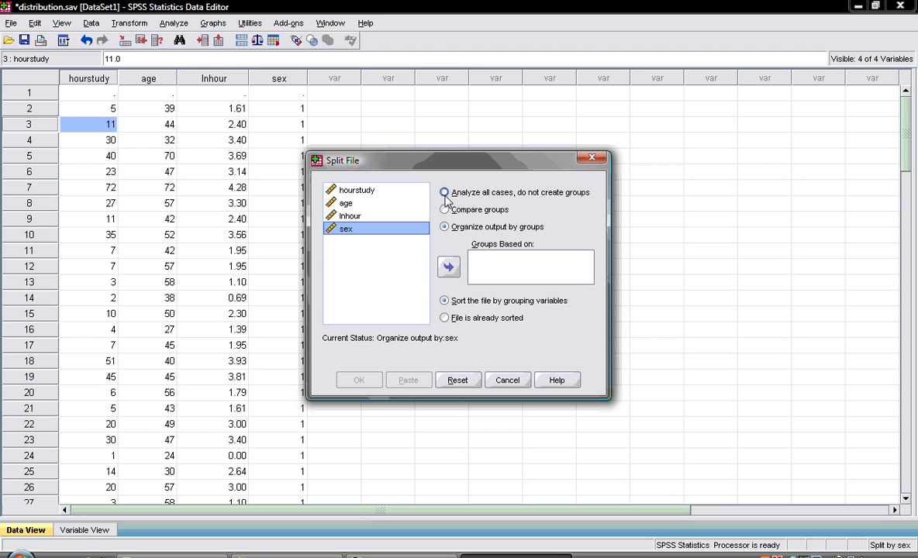
pyautogui.click(444, 193)
pyautogui.click(361, 381)
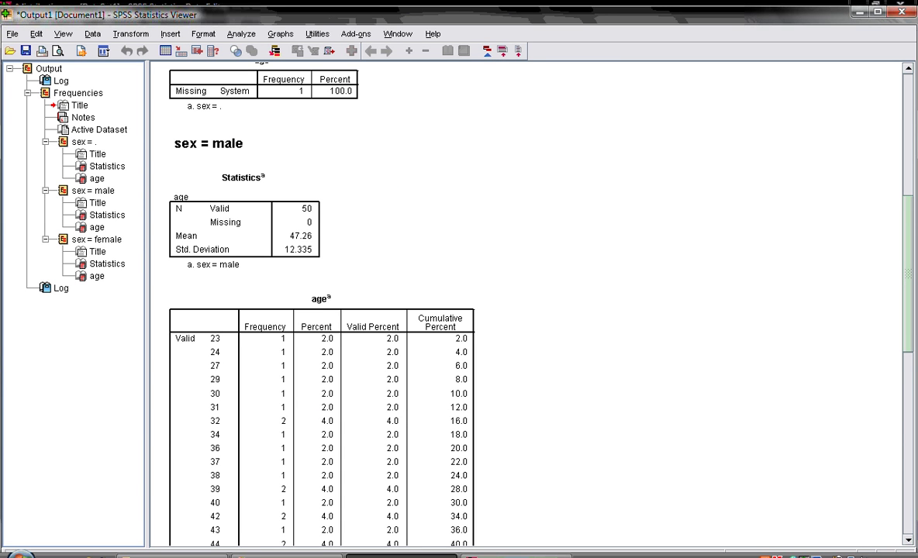
# - In Select Cases, choose 'If condition is satisfied' and open the If condition editor
pyautogui.click(516, 555)
pyautogui.click(92, 23)
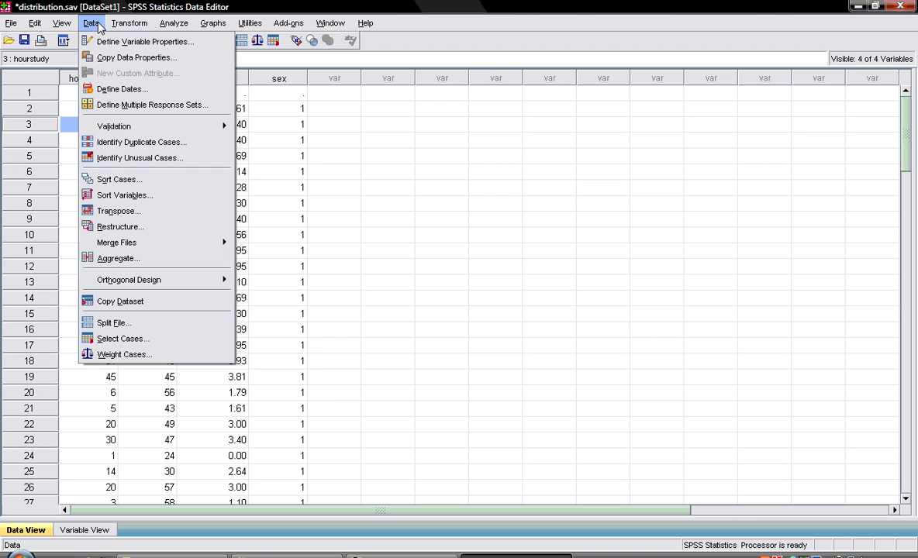
pyautogui.click(152, 343)
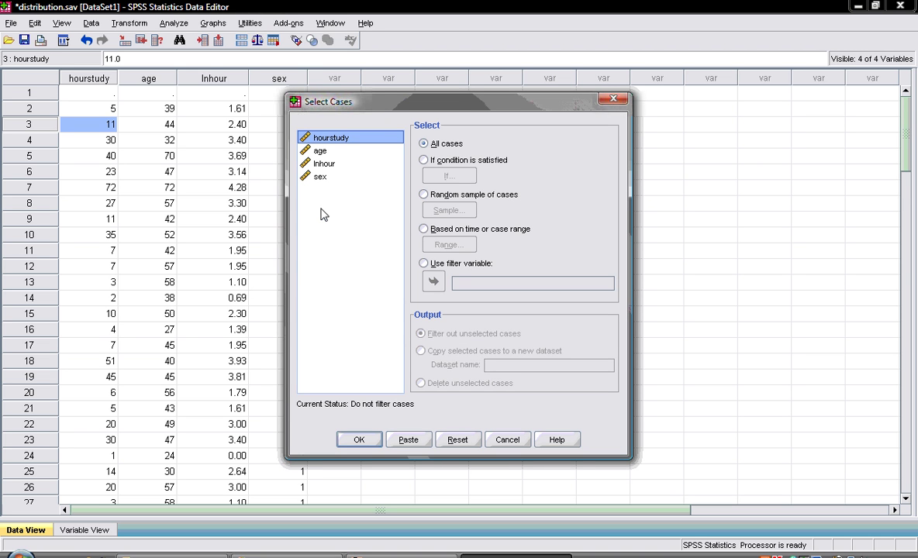
pyautogui.click(333, 176)
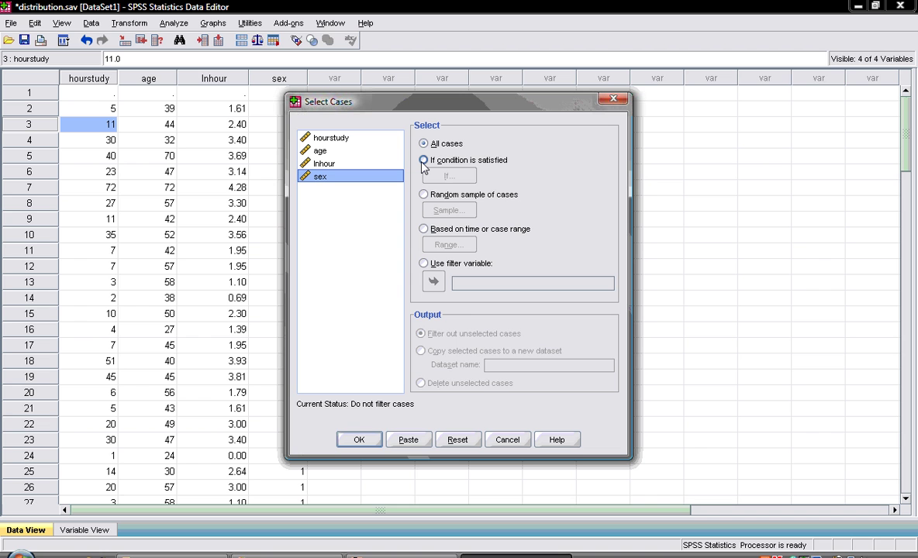
pyautogui.click(424, 161)
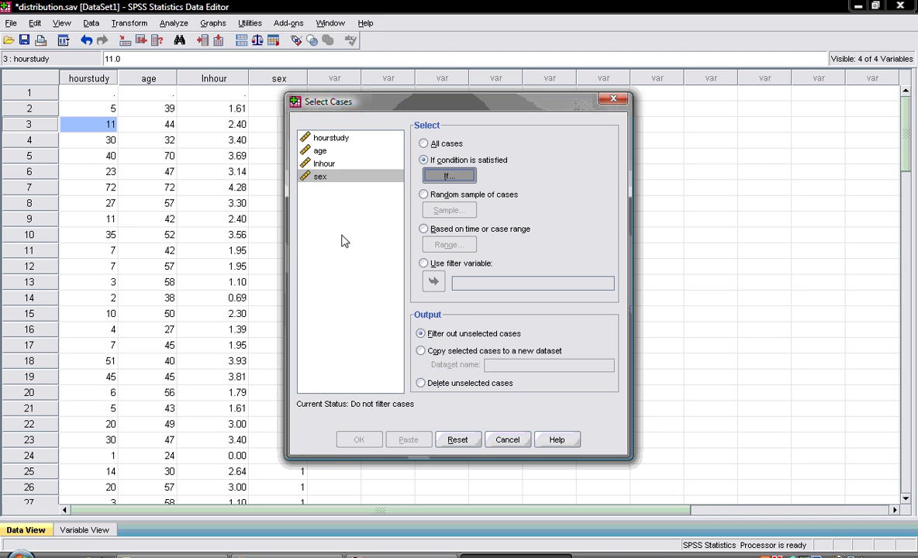
pyautogui.hotkey('alt', 'i')
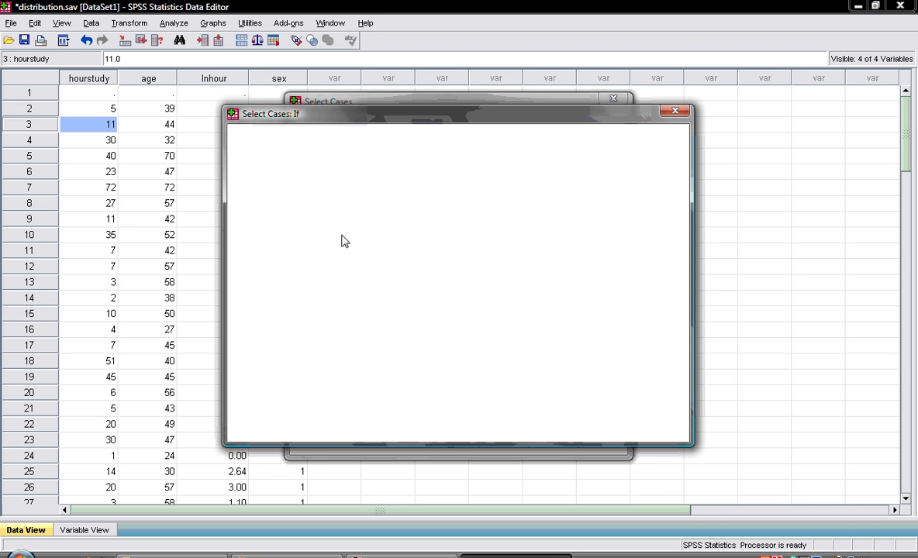
# - Build the condition sex = 1 and confirm sex's value label 1 = male
pyautogui.click(261, 190)
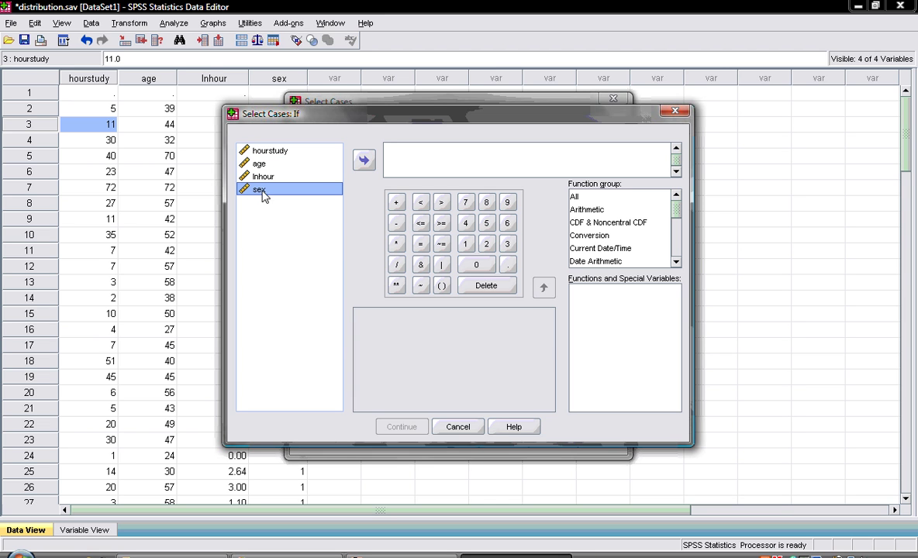
pyautogui.click(364, 161)
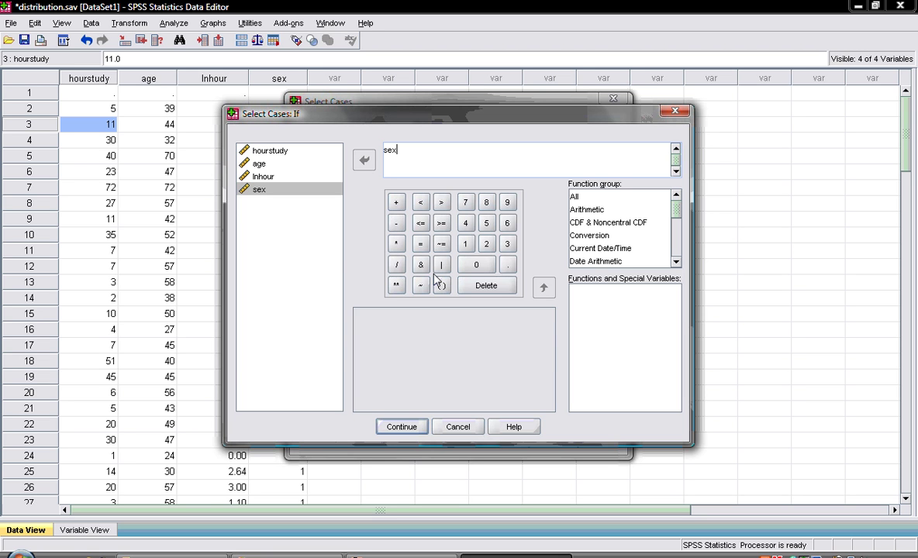
pyautogui.click(421, 243)
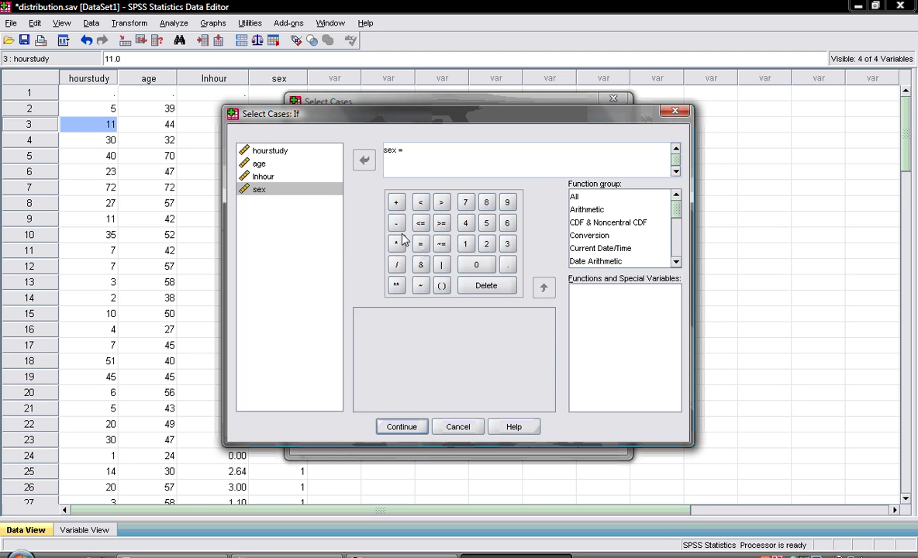
pyautogui.click(466, 244)
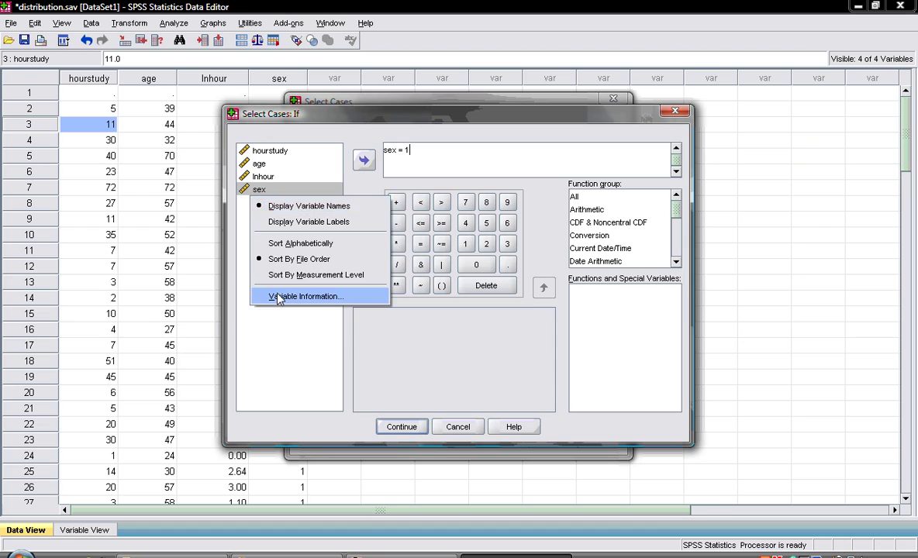
pyautogui.click(279, 297)
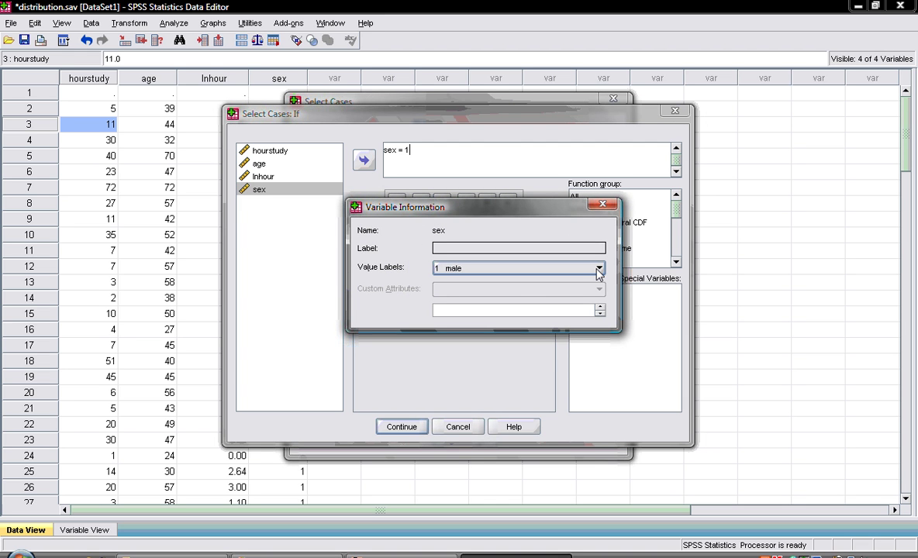
# - Apply the sex = 1 filter and scroll the data grid to check the new filter_$ column
pyautogui.click(602, 205)
pyautogui.click(402, 426)
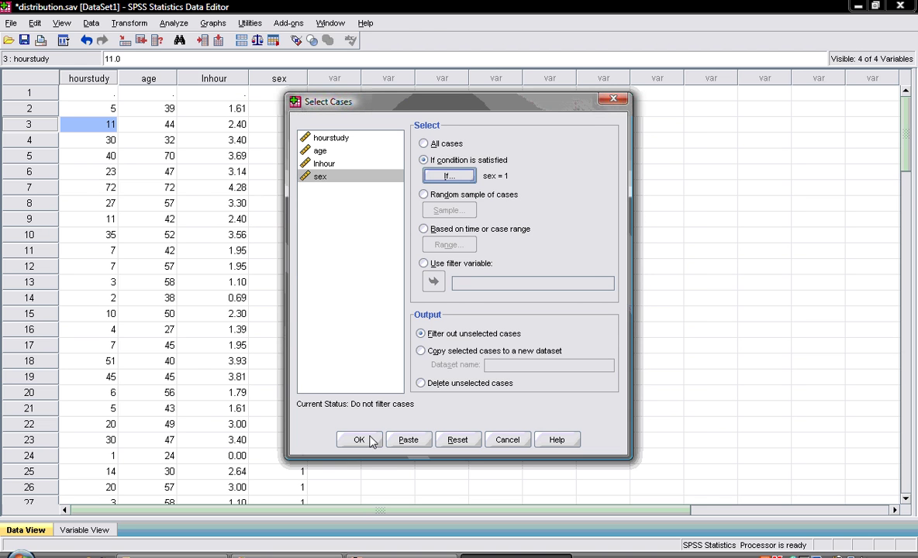
pyautogui.click(359, 436)
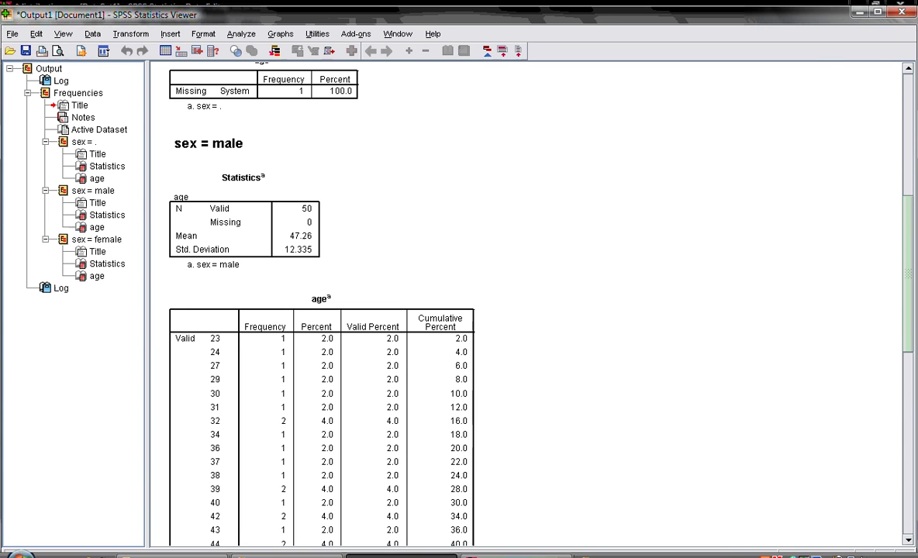
pyautogui.click(515, 556)
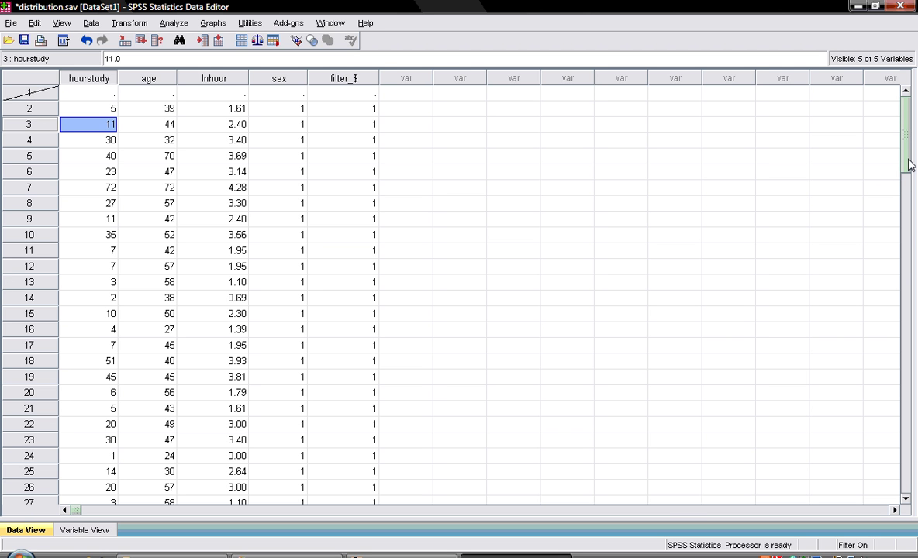
pyautogui.moveTo(910, 164); pyautogui.dragTo(894, 97)
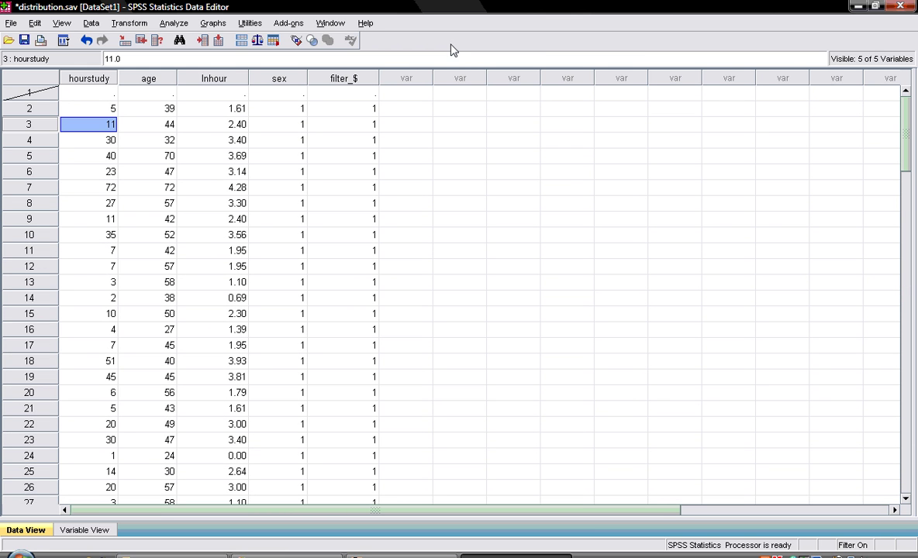
# - Rerun Frequencies of age on only the filtered male cases, then go back to the Data Editor
pyautogui.click(173, 22)
pyautogui.moveTo(233, 55)
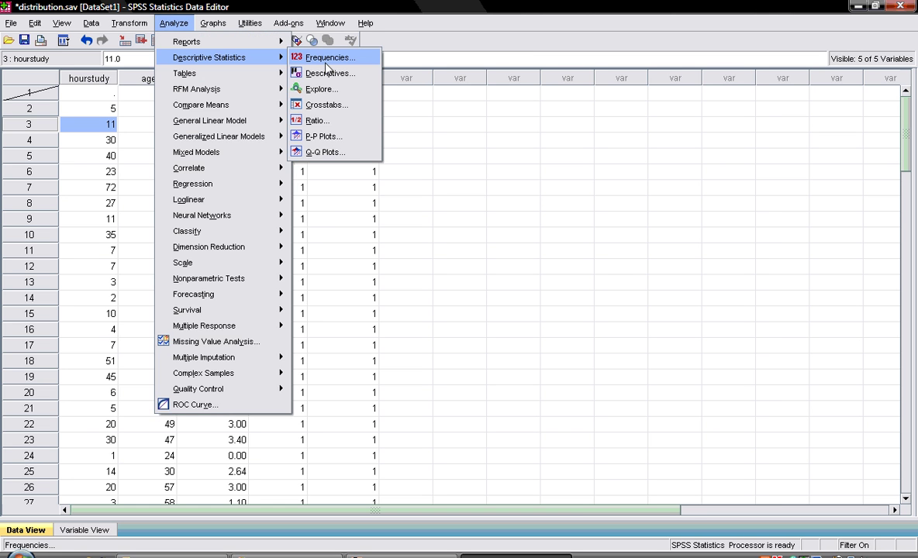
pyautogui.click(314, 57)
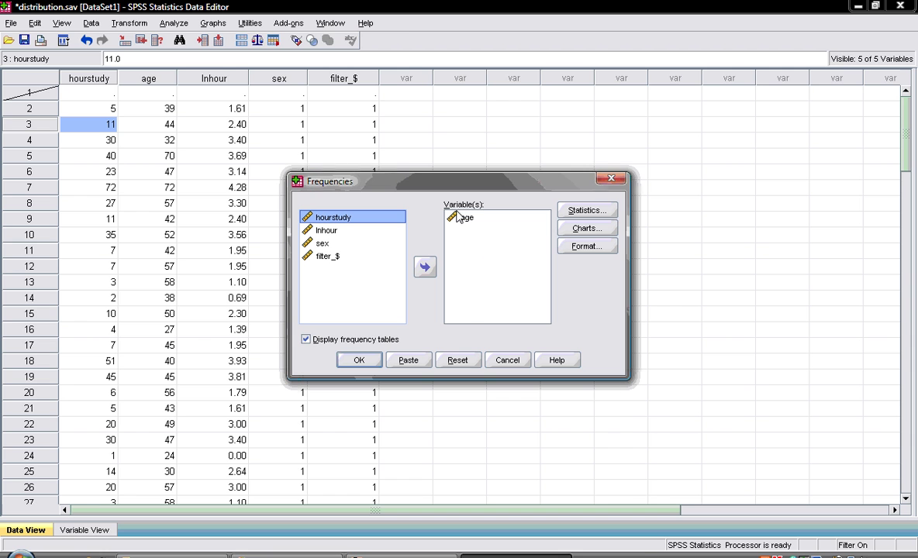
pyautogui.click(359, 359)
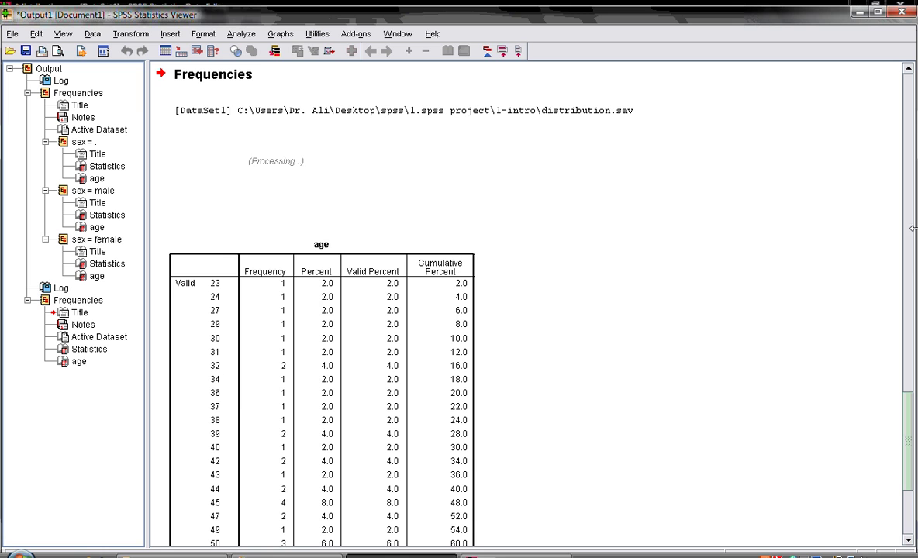
pyautogui.hotkey('alt', 'Tab')
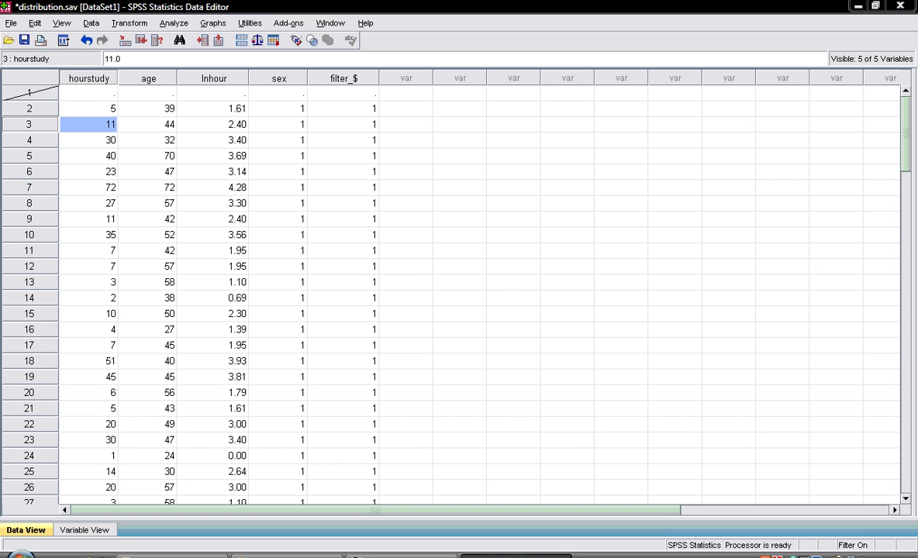
# - Set Select Cases back to All cases, turning the filter off, and go back to the Data Editor
pyautogui.click(91, 23)
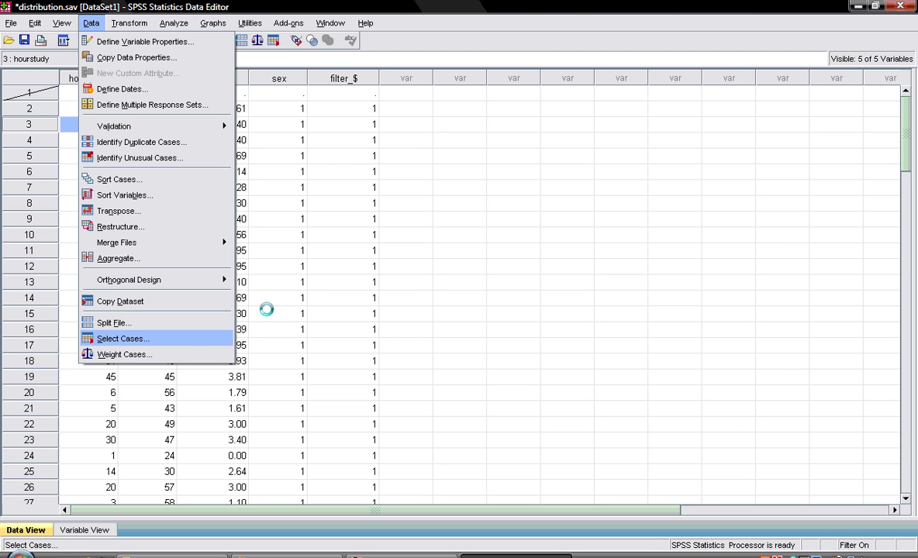
pyautogui.press('Return')
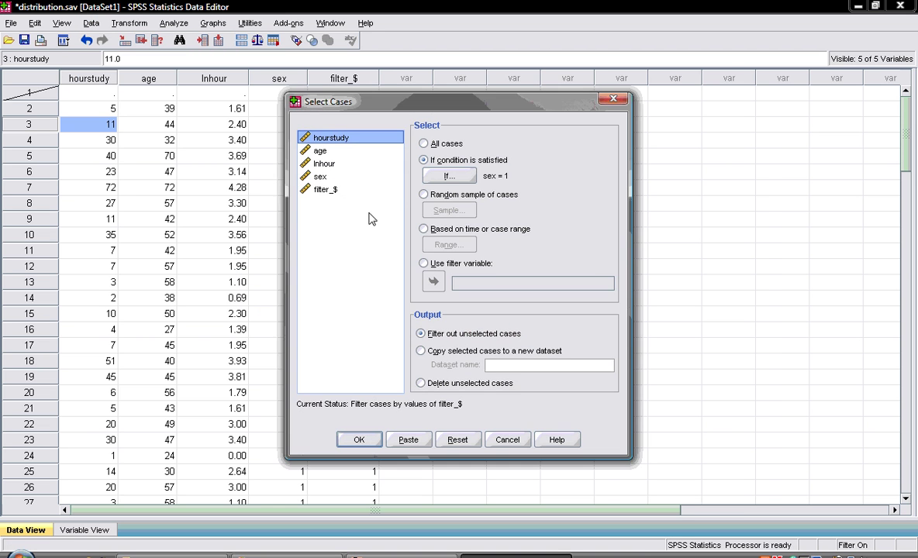
pyautogui.click(422, 145)
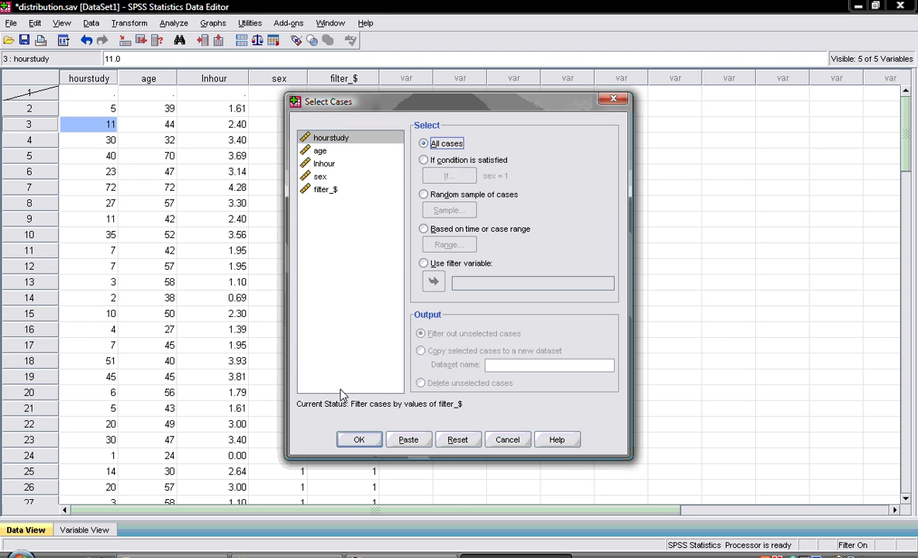
pyautogui.click(356, 440)
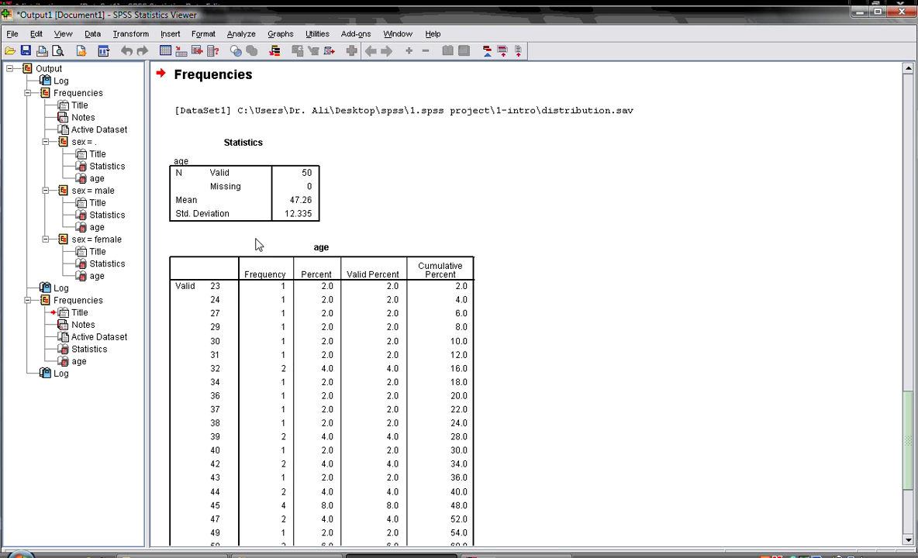
pyautogui.click(468, 554)
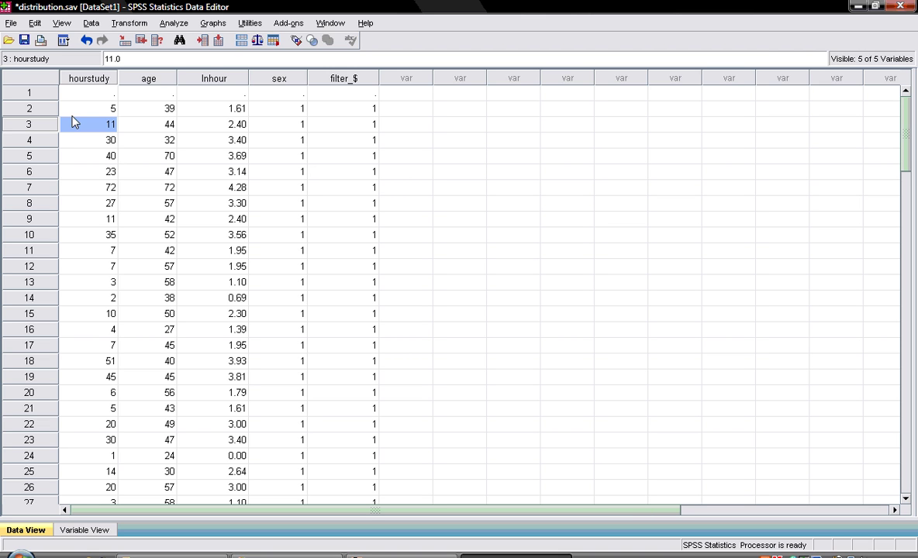
# - Clear the empty first case so row 1 holds hourstudy 5, age 39
pyautogui.rightClick(40, 94)
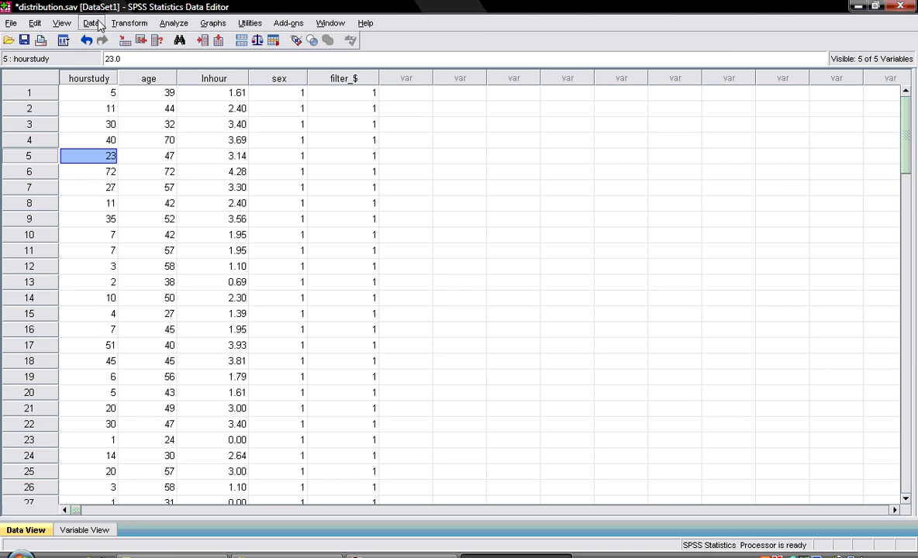
pyautogui.click(93, 23)
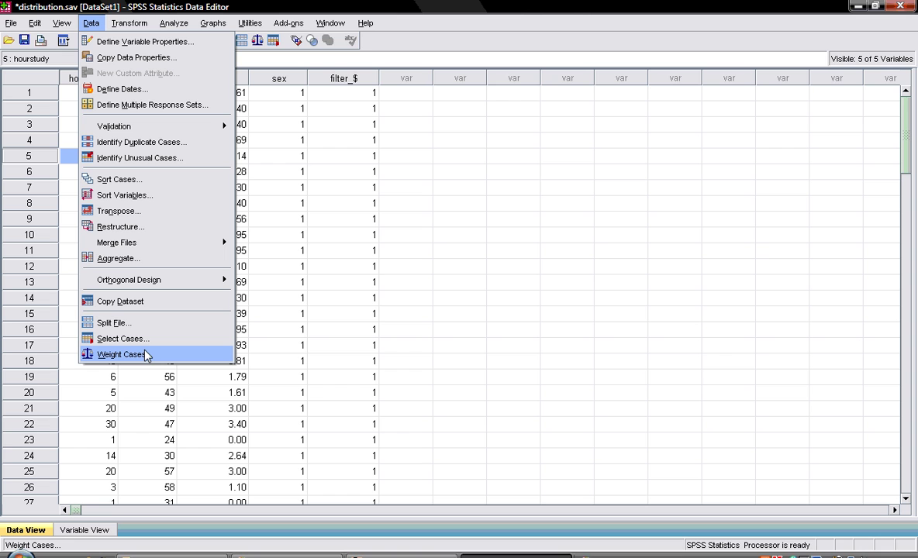